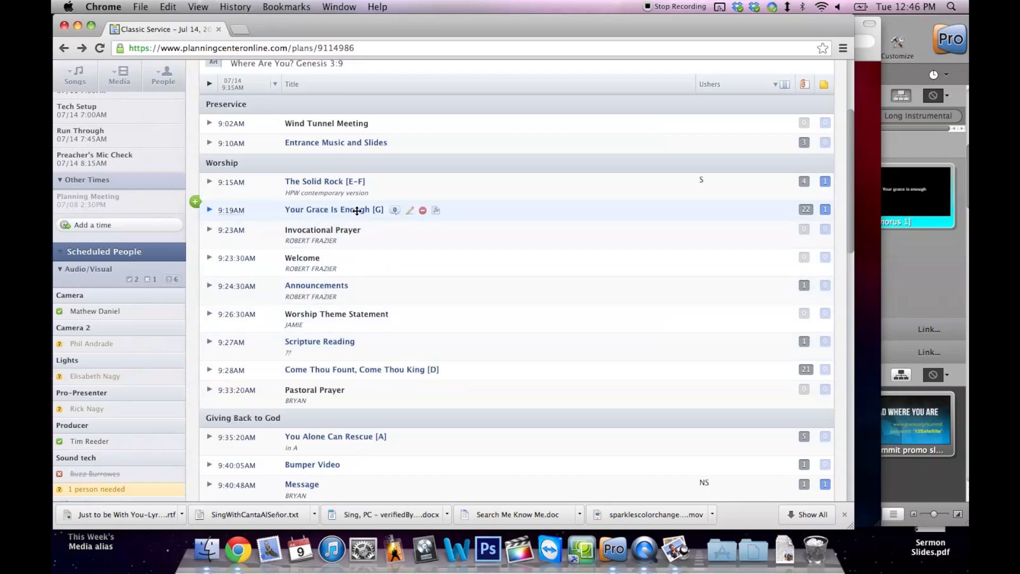
- Open the "Your Grace Is Enough" arrangement and import its lyrics from SongSelect by CCLI into the lyrics and chords editor
{"action": "left_click", "coordinate": [437, 211]}
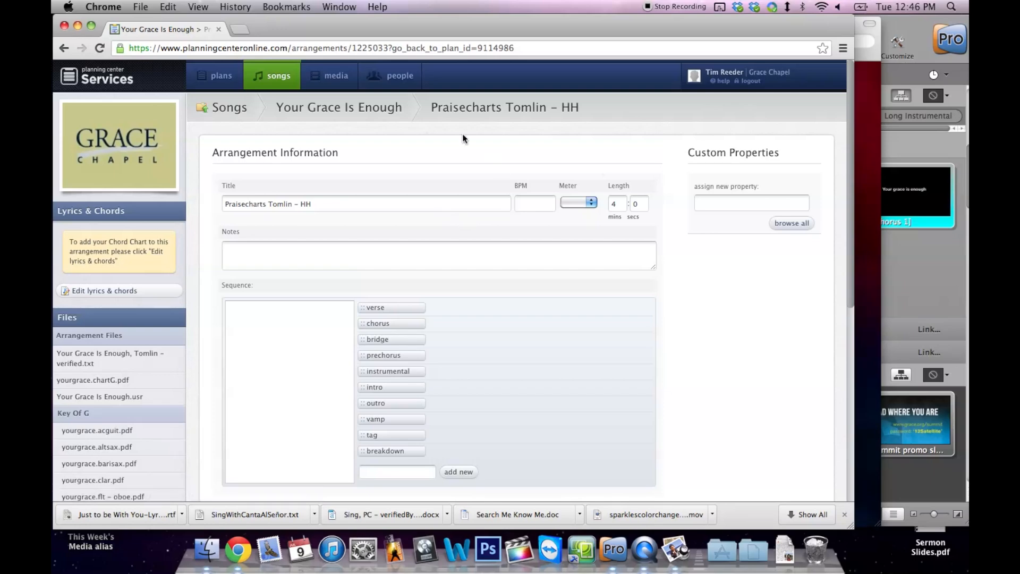
{"action": "scroll", "coordinate": [526, 193], "scroll_direction": "down", "scroll_amount": 3}
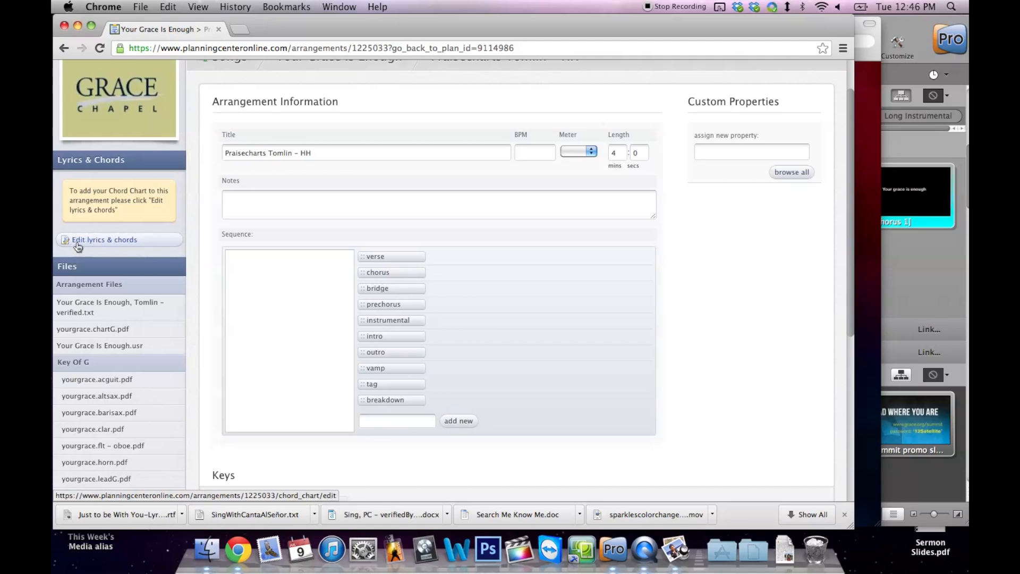
{"action": "left_click", "coordinate": [134, 246]}
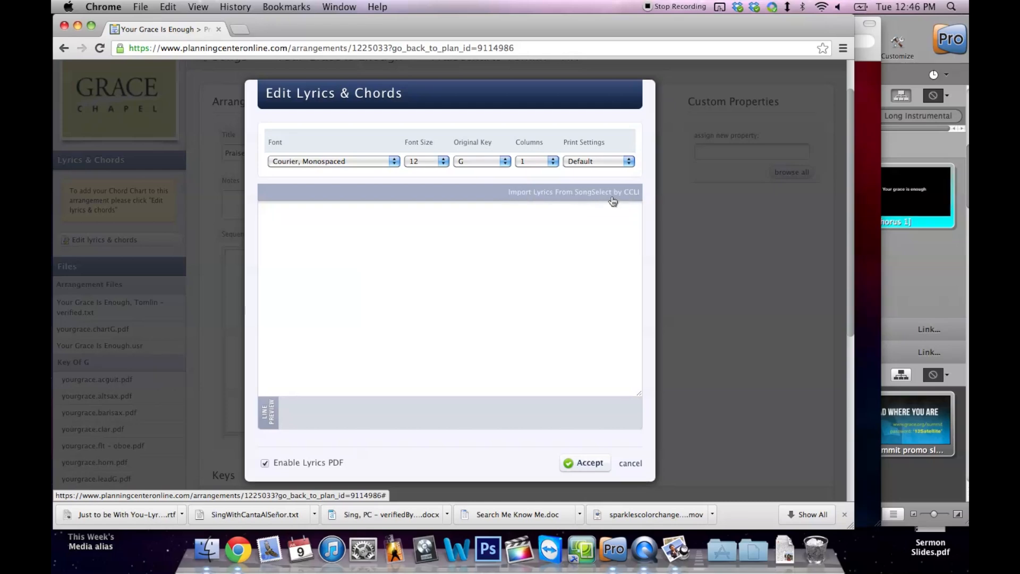
{"action": "left_click", "coordinate": [612, 201]}
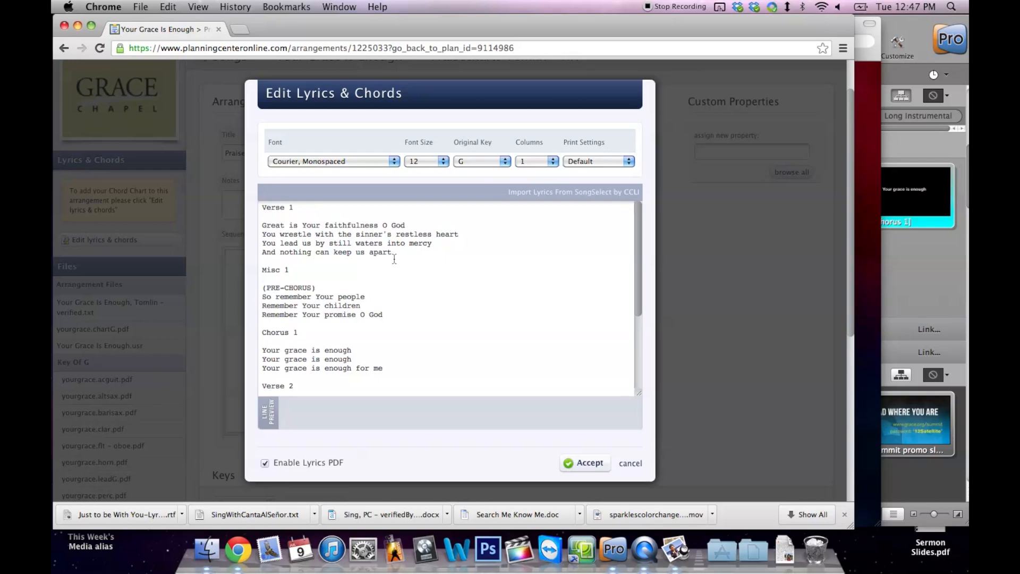
- Add an "Ending" section with three lines of placeholder lyrics after the last line of Chorus 2
{"action": "left_click", "coordinate": [639, 389]}
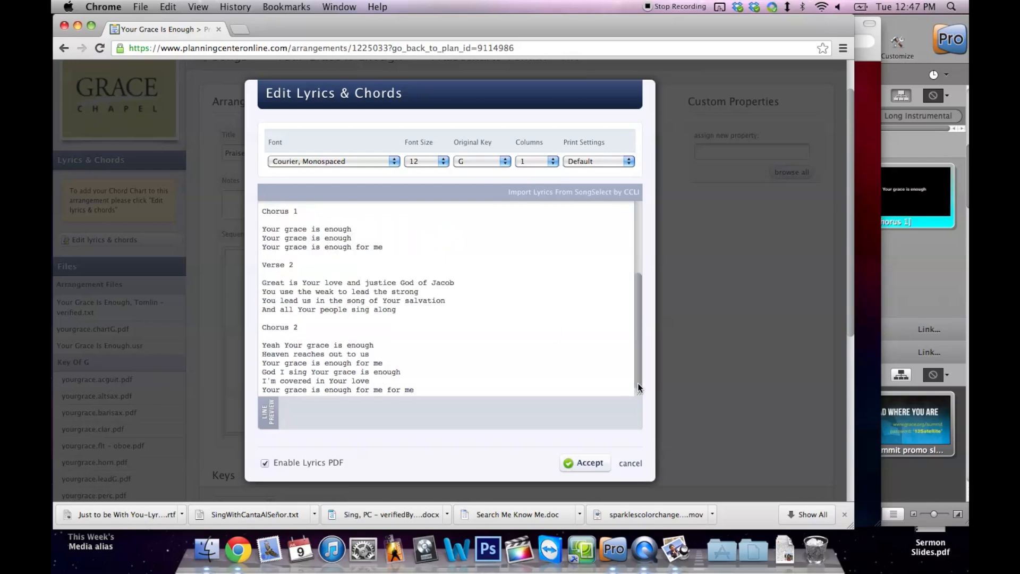
{"action": "left_click", "coordinate": [511, 393]}
{"action": "key", "text": "Return"}
{"action": "key", "text": "Return"}
{"action": "key", "text": "Return"}
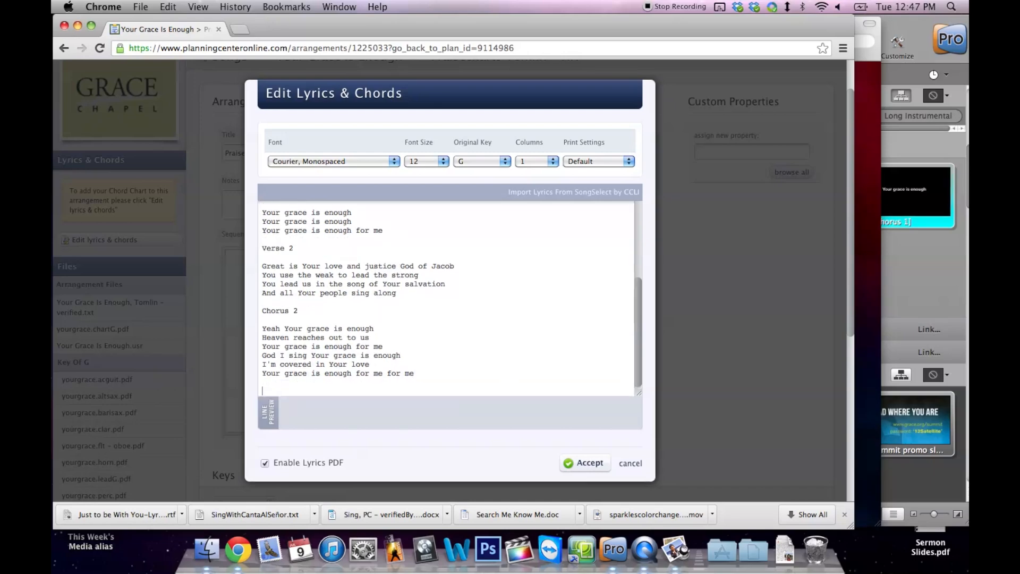
{"action": "type", "text": "E"}
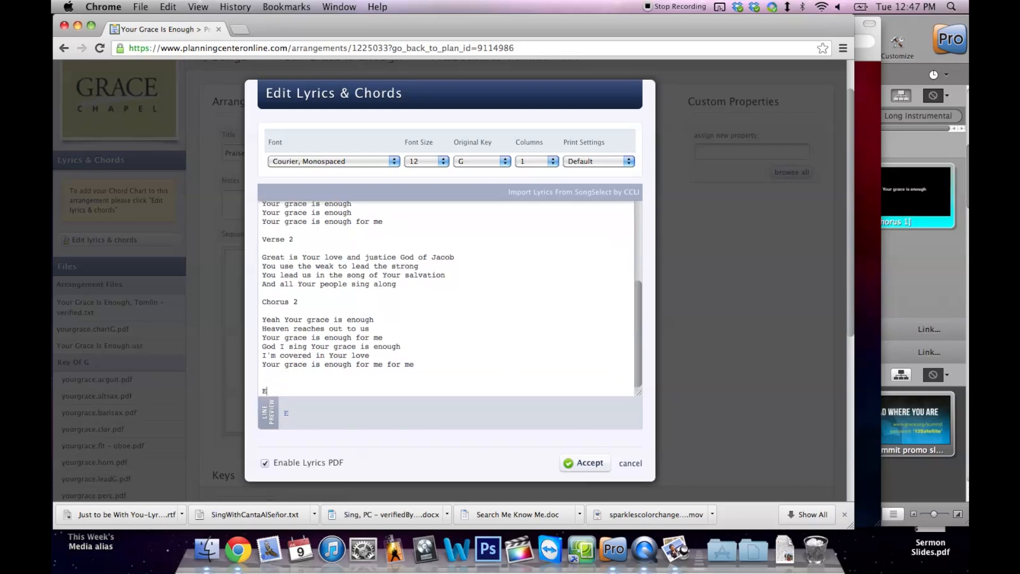
{"action": "type", "text": "nding"}
{"action": "key", "text": "Return"}
{"action": "type", "text": "khgfjhglkjghlkjkjh"}
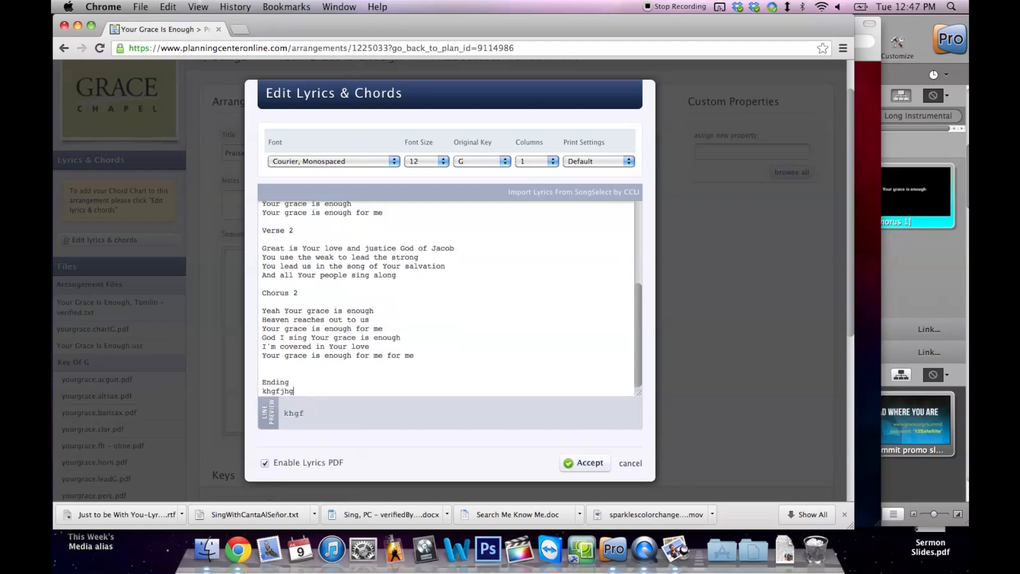
{"action": "key", "text": "Return"}
{"action": "type", "text": "kjhkjhgljhglkjhlkjhlk"}
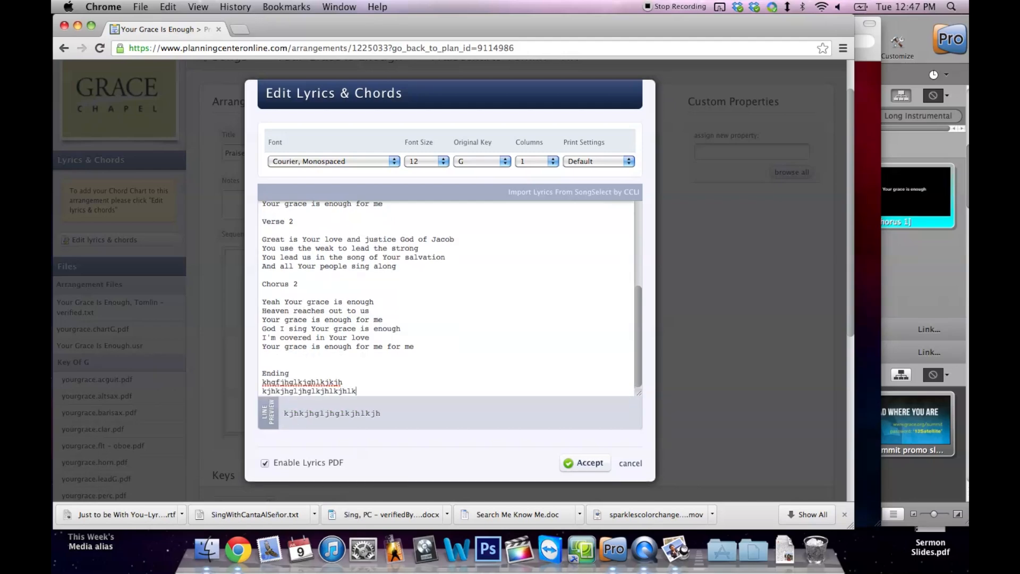
{"action": "key", "text": "Return"}
{"action": "type", "text": "ljhgljhglkjhlkjhlkh"}
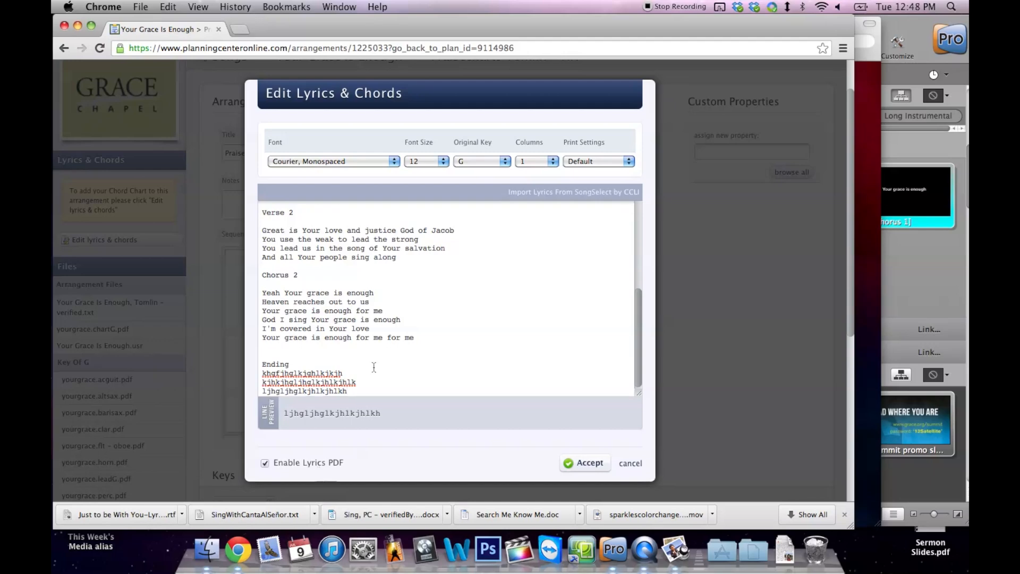
- Set the lyrics font to Arial/Helvetica and accept the lyrics changes
{"action": "left_click", "coordinate": [363, 163]}
{"action": "left_click", "coordinate": [295, 148]}
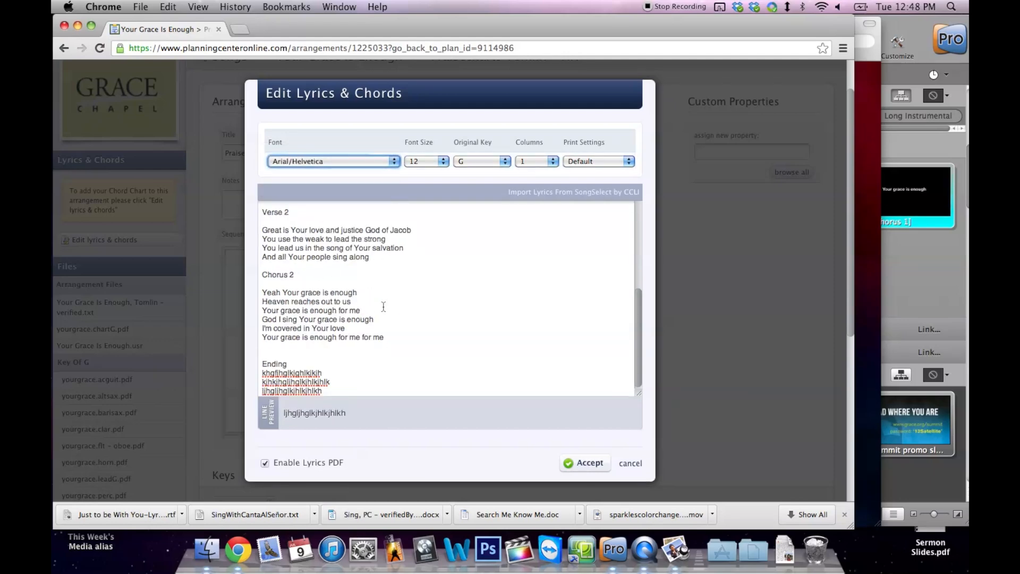
{"action": "left_click", "coordinate": [573, 465]}
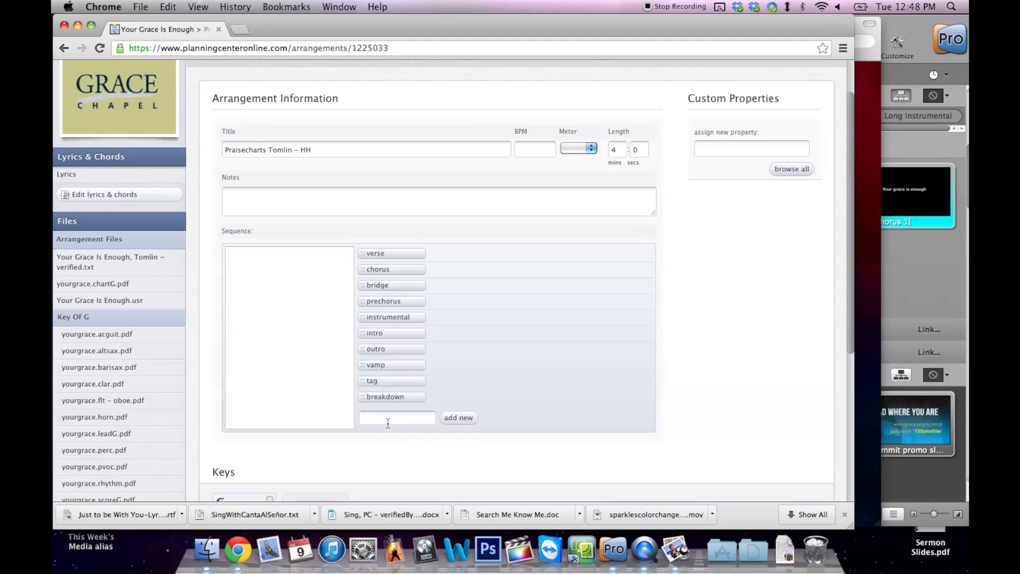
- Create a custom "ending" section type and start the song sequence with Verse 1, Verse 2 and Chorus
{"action": "type", "text": "ending"}
{"action": "left_click", "coordinate": [457, 419]}
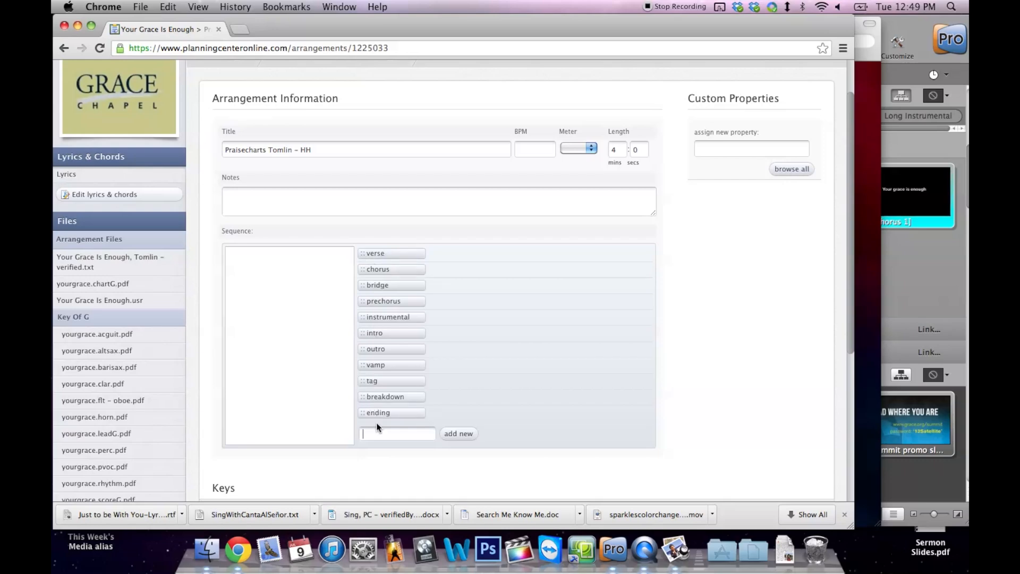
{"action": "left_click_drag", "start_coordinate": [382, 257], "coordinate": [279, 264]}
{"action": "left_click_drag", "start_coordinate": [440, 256], "coordinate": [256, 287]}
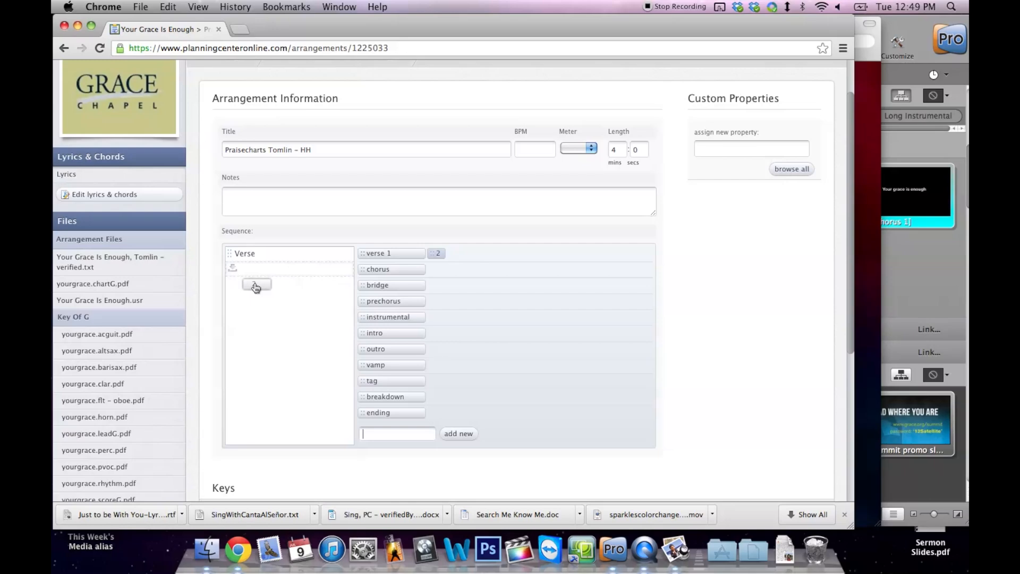
{"action": "left_click_drag", "start_coordinate": [256, 288], "coordinate": [255, 287]}
{"action": "left_click_drag", "start_coordinate": [415, 273], "coordinate": [335, 275]}
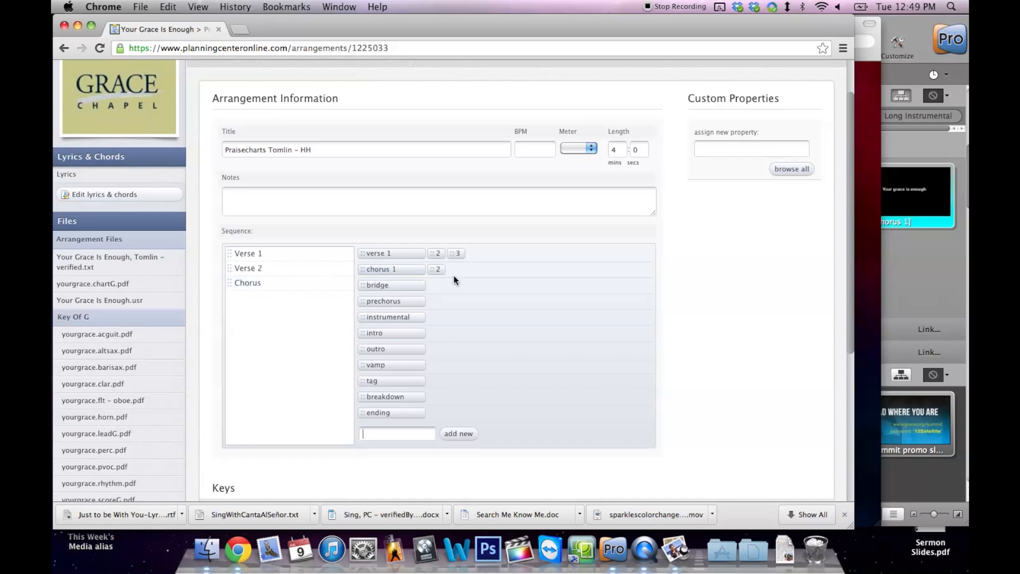
- Complete the sequence with a second Chorus, a PreChorus before the first Chorus, and a final ending, and save and close the arrangement
{"action": "left_click_drag", "start_coordinate": [406, 274], "coordinate": [312, 317]}
{"action": "left_click_drag", "start_coordinate": [397, 307], "coordinate": [296, 284]}
{"action": "left_click_drag", "start_coordinate": [388, 416], "coordinate": [274, 355]}
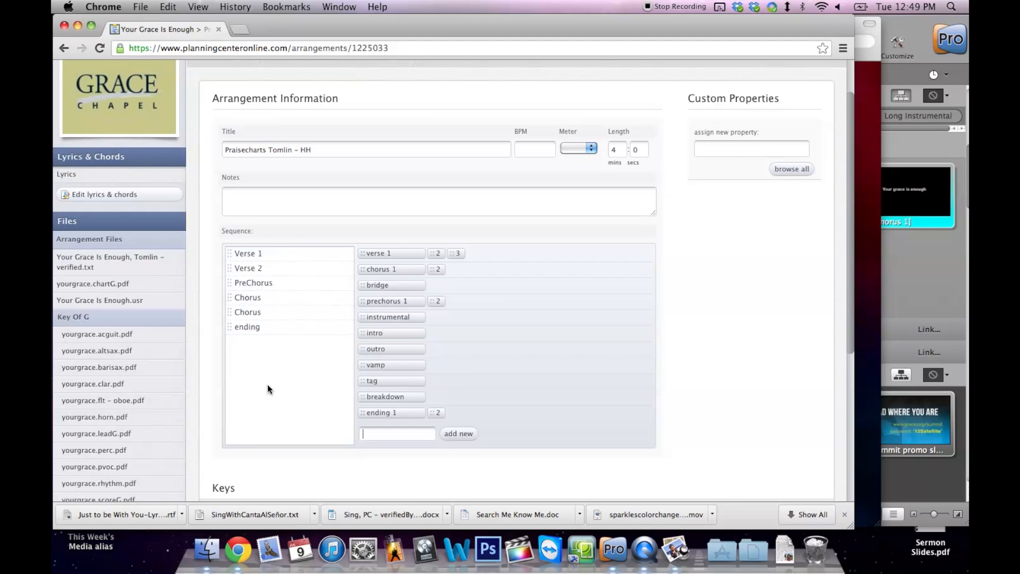
{"action": "scroll", "coordinate": [674, 437], "scroll_direction": "down", "scroll_amount": 5}
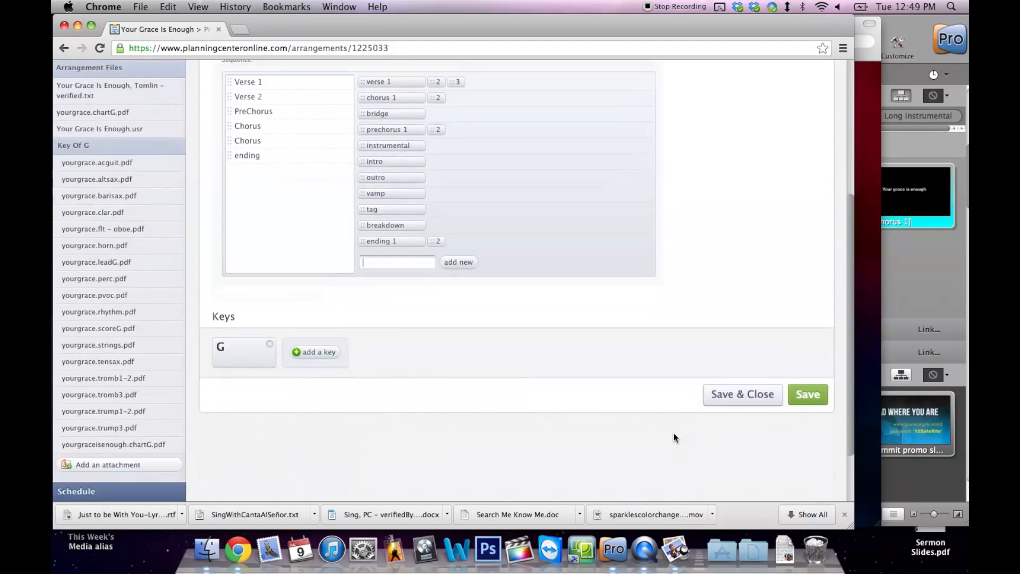
{"action": "left_click", "coordinate": [738, 380]}
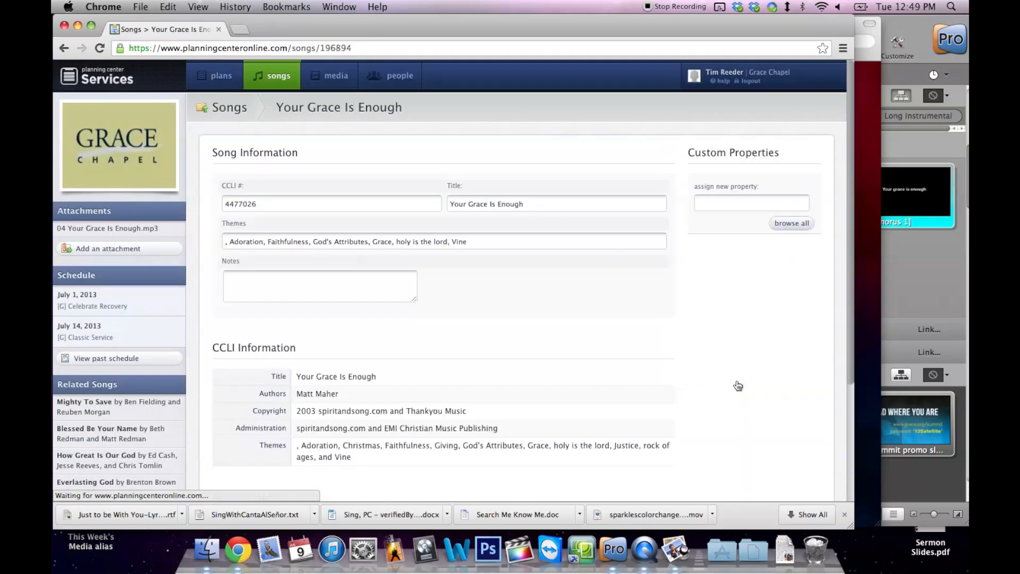
- Open the July 14, 2013 Classic Service plan and expand the song details of "Your Grace Is Enough"
{"action": "mouse_move", "coordinate": [219, 77]}
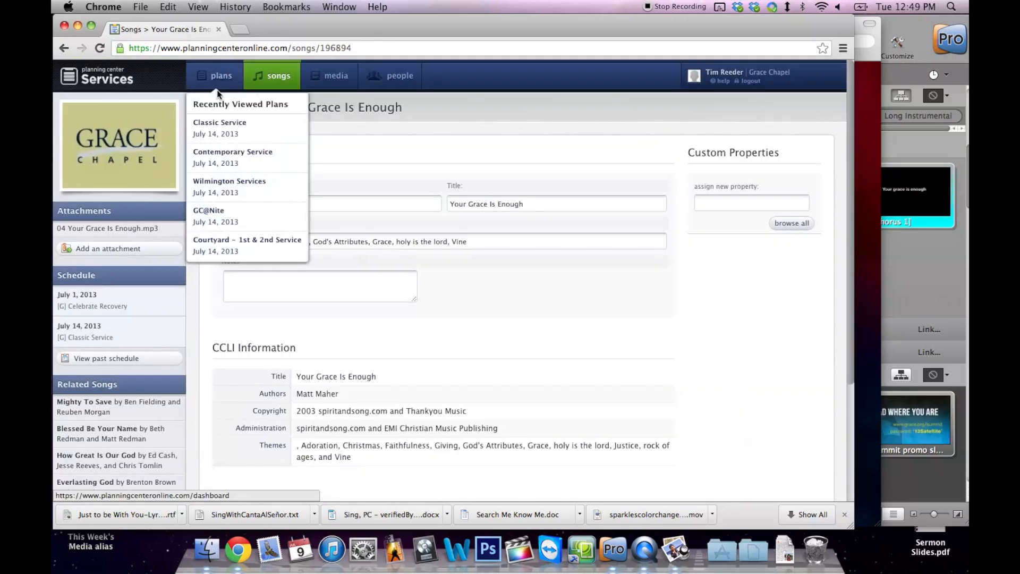
{"action": "left_click", "coordinate": [211, 134]}
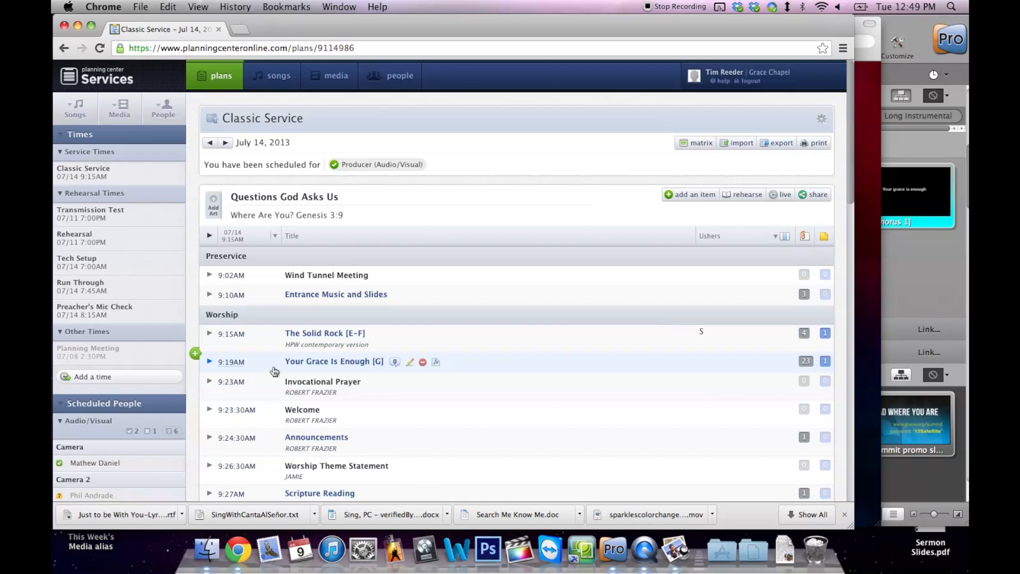
{"action": "scroll", "coordinate": [274, 371], "scroll_direction": "down", "scroll_amount": 3}
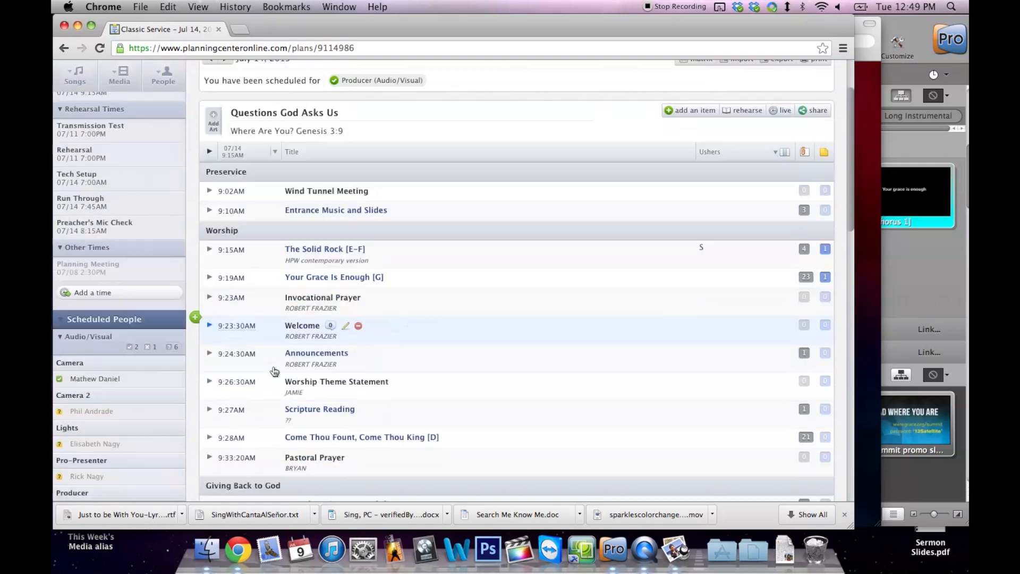
{"action": "left_click", "coordinate": [207, 277]}
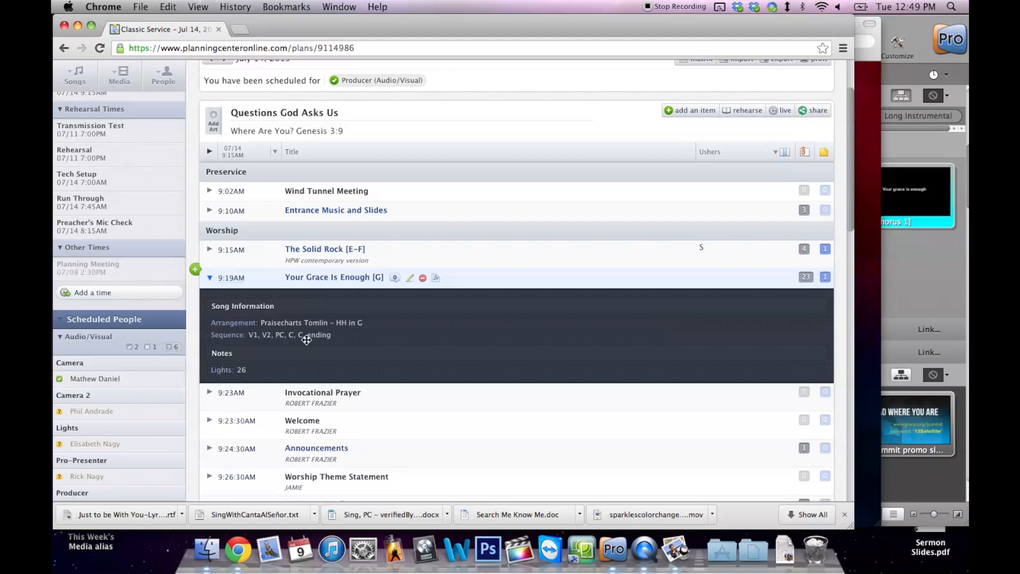
- Expand the details of every plan item and review the arrangement and sequence listed for each song
{"action": "left_click", "coordinate": [206, 150]}
{"action": "scroll", "coordinate": [323, 263], "scroll_direction": "down", "scroll_amount": 3}
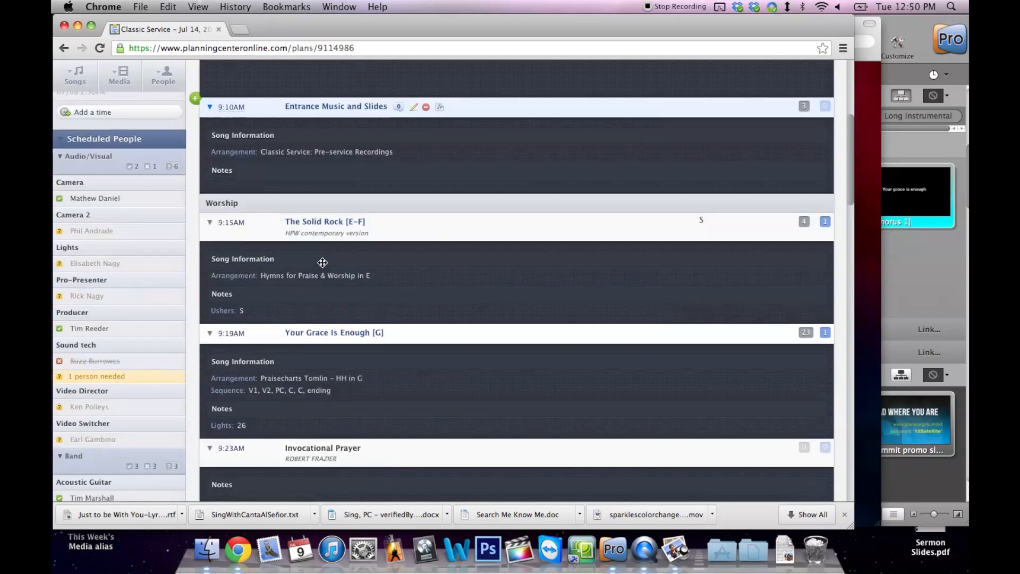
{"action": "scroll", "coordinate": [323, 262], "scroll_direction": "down", "scroll_amount": 5}
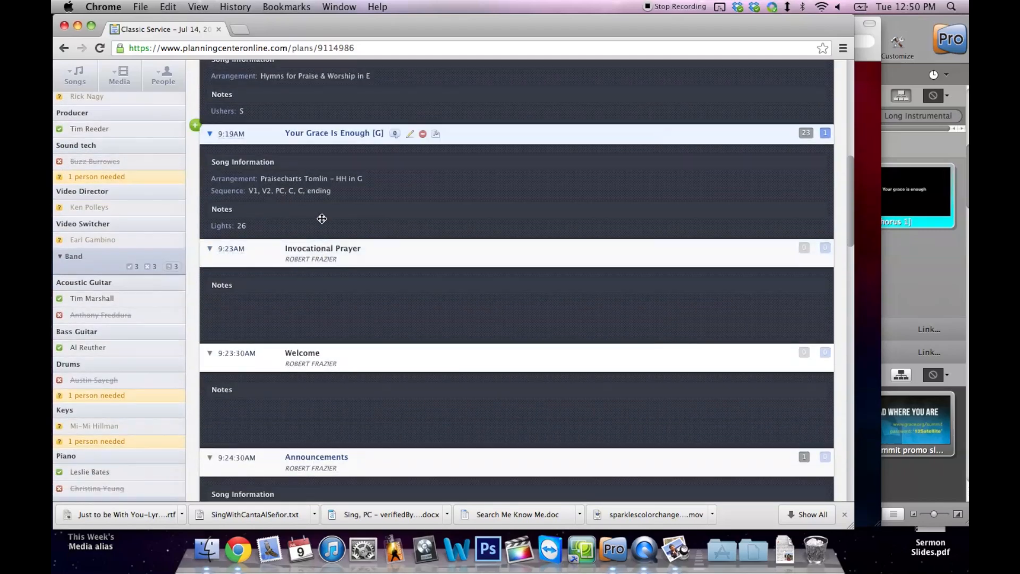
{"action": "scroll", "coordinate": [322, 218], "scroll_direction": "down", "scroll_amount": 10}
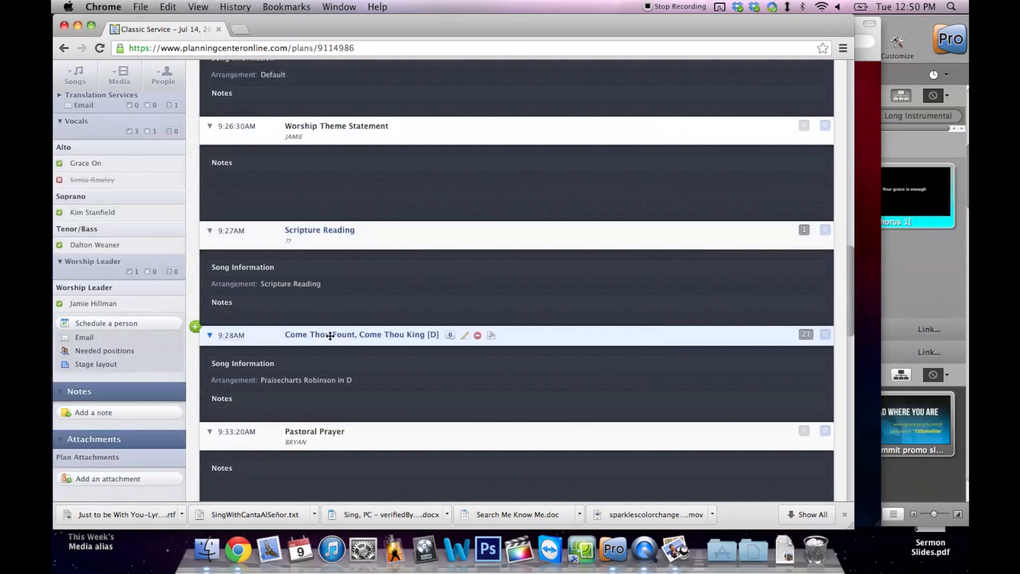
{"action": "scroll", "coordinate": [308, 335], "scroll_direction": "down", "scroll_amount": 6}
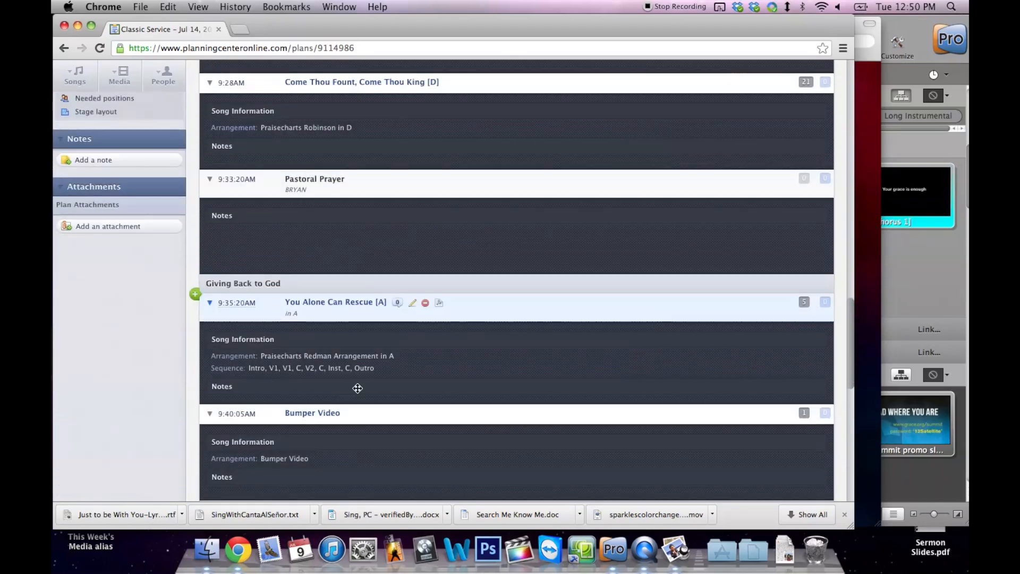
{"action": "scroll", "coordinate": [358, 389], "scroll_direction": "down", "scroll_amount": 9}
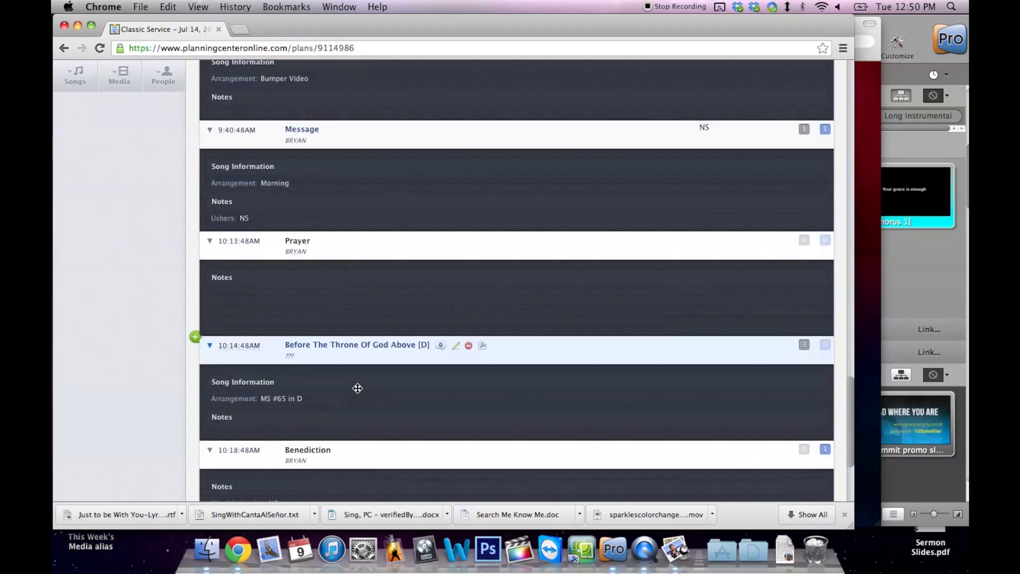
{"action": "scroll", "coordinate": [358, 389], "scroll_direction": "down", "scroll_amount": 3}
{"action": "scroll", "coordinate": [358, 389], "scroll_direction": "up", "scroll_amount": 12}
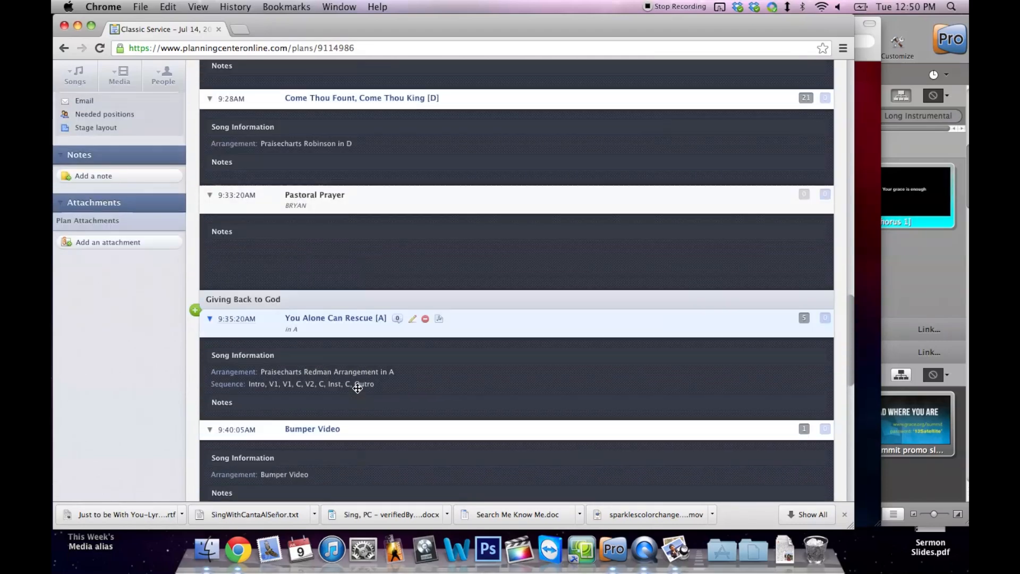
{"action": "scroll", "coordinate": [357, 388], "scroll_direction": "up", "scroll_amount": 12}
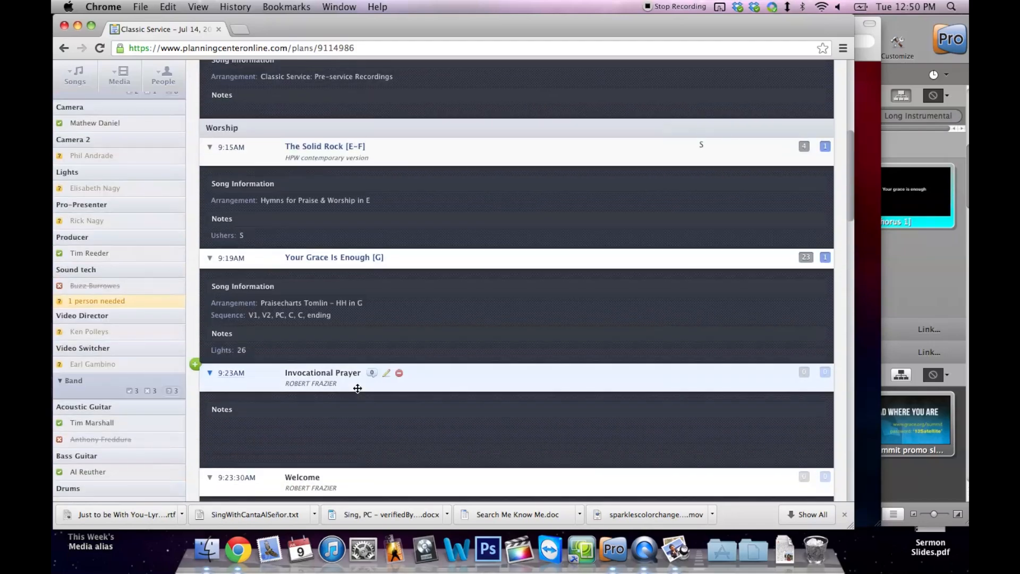
{"action": "scroll", "coordinate": [357, 389], "scroll_direction": "up", "scroll_amount": 2}
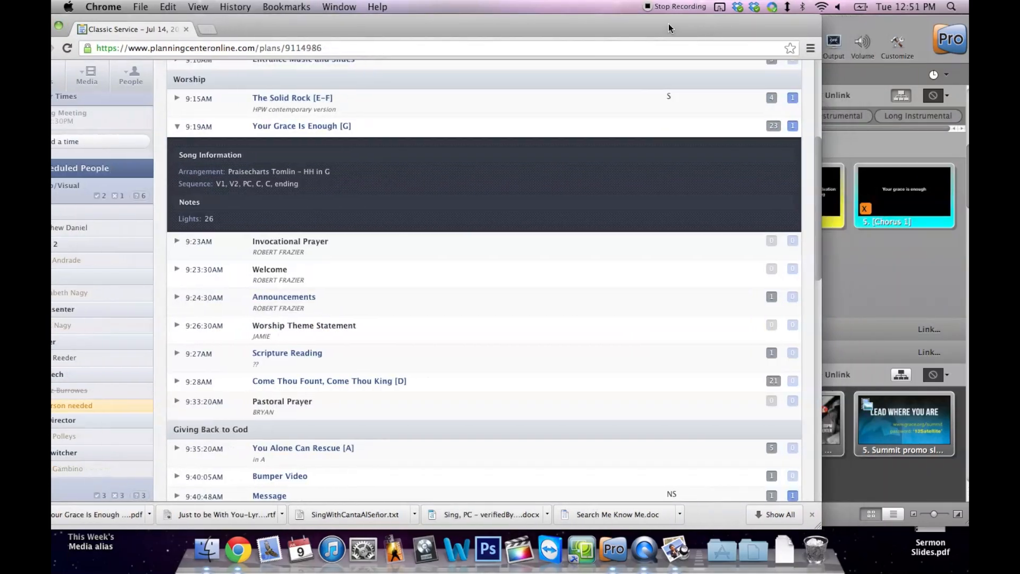
- Switch to ProPresenter beside the browser and remove Verse 1, Verse 2 and Chorus 1 from the "Your Grace is Enough" arrangement
{"action": "left_click_drag", "start_coordinate": [668, 28], "coordinate": [544, 17]}
{"action": "left_click", "coordinate": [716, 30]}
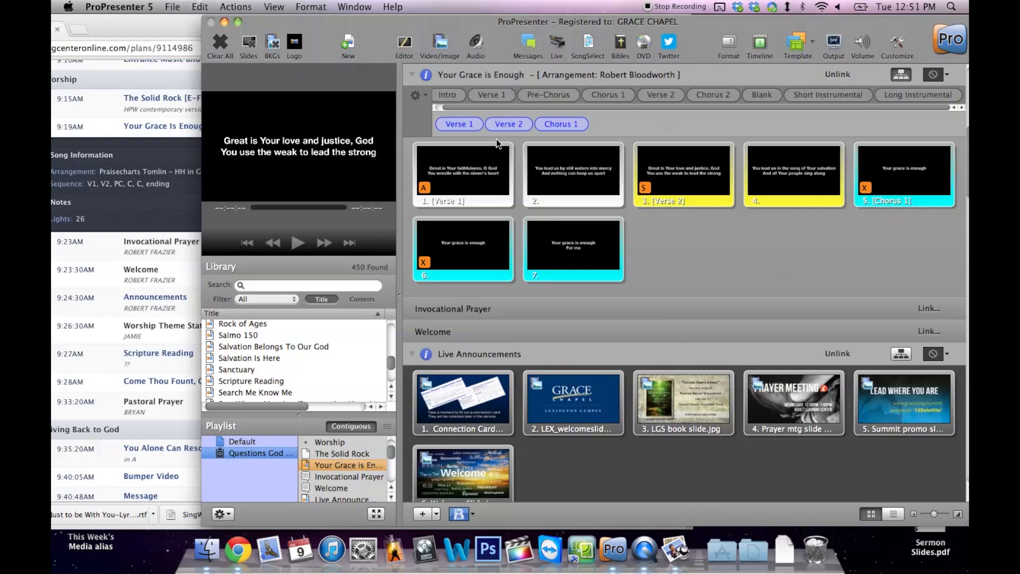
{"action": "left_click", "coordinate": [479, 124]}
{"action": "left_click", "coordinate": [480, 124]}
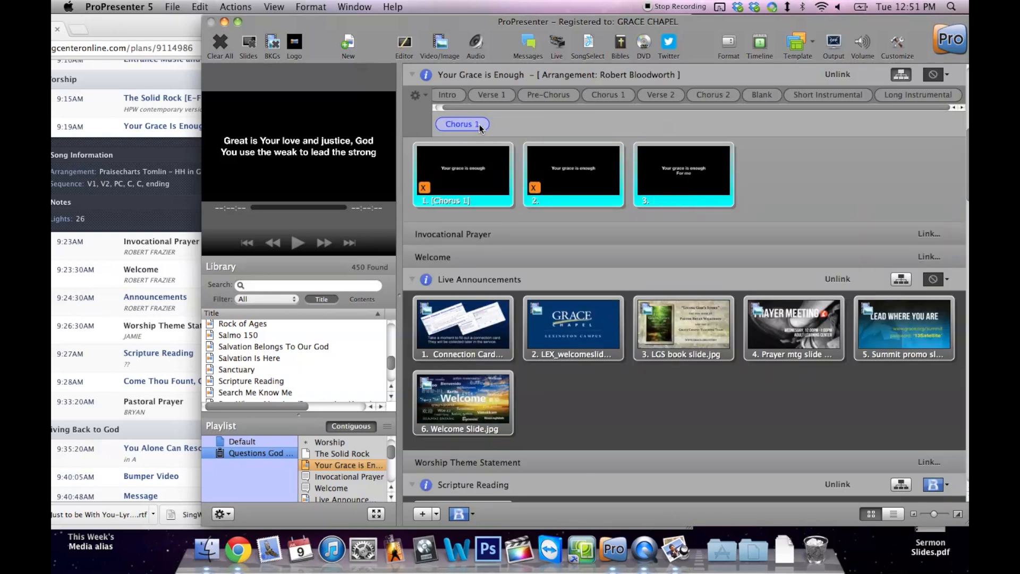
{"action": "left_click", "coordinate": [483, 125]}
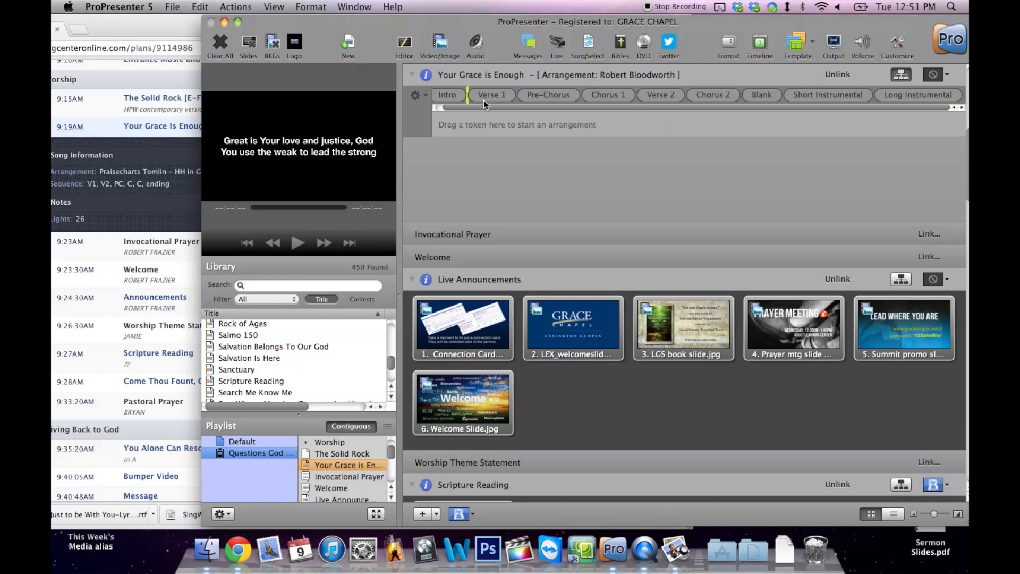
- Build the "Your Grace is Enough" arrangement as Verse 1, Verse 2, Pre-Chorus, Chorus 1, Chorus 1 and Blank
{"action": "left_click_drag", "start_coordinate": [467, 125], "coordinate": [468, 126]}
{"action": "left_click_drag", "start_coordinate": [664, 94], "coordinate": [631, 120]}
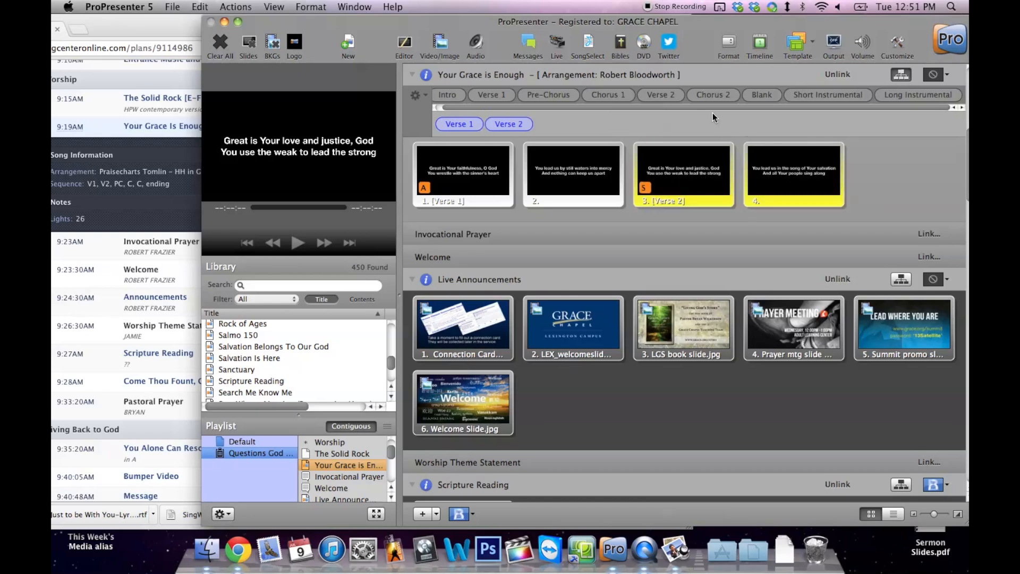
{"action": "left_click_drag", "start_coordinate": [561, 129], "coordinate": [561, 129]}
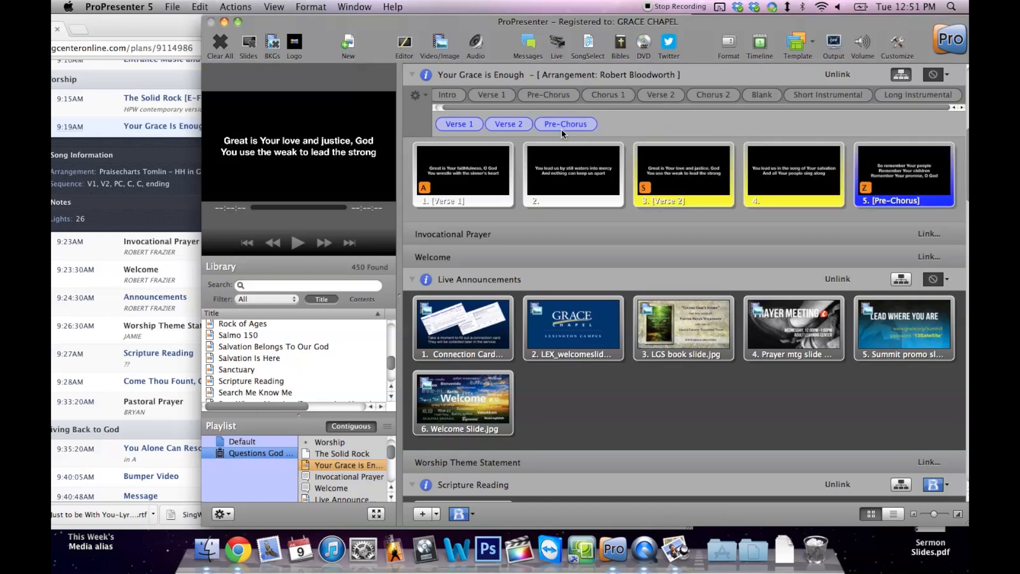
{"action": "left_click_drag", "start_coordinate": [608, 100], "coordinate": [681, 127]}
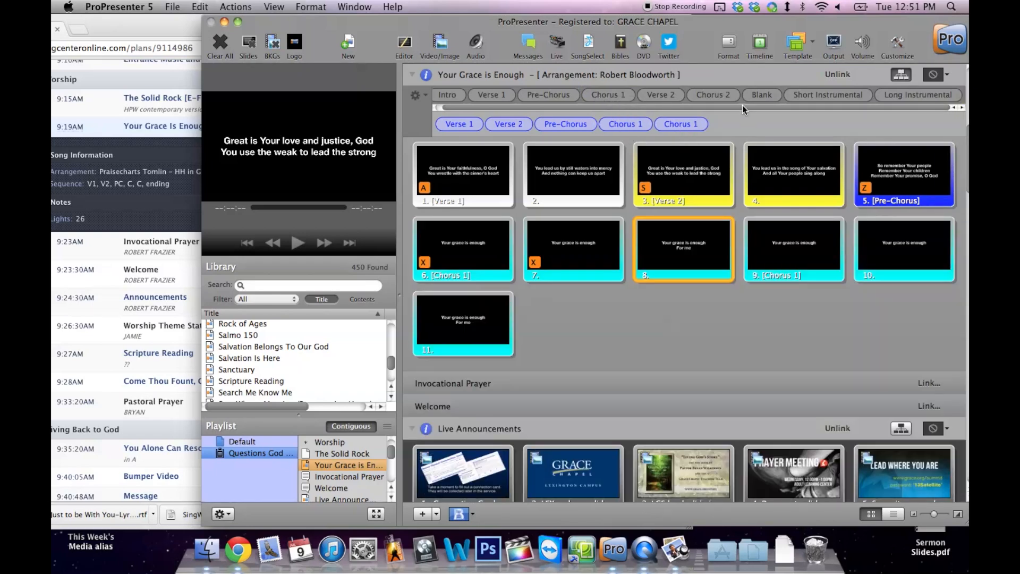
{"action": "left_click_drag", "start_coordinate": [761, 96], "coordinate": [760, 125]}
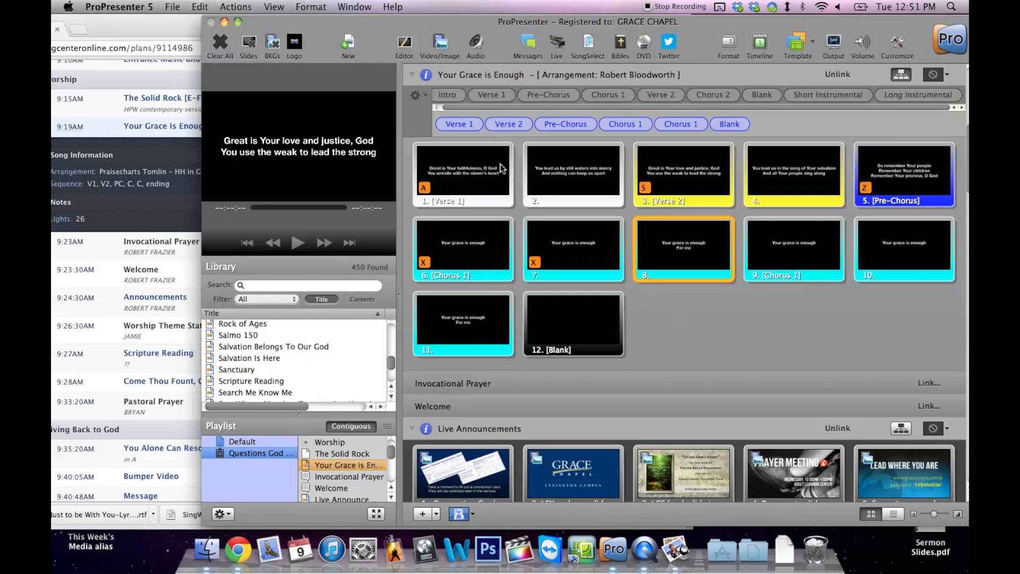
- Show the first Verse 1 slide live and step through the arrangement's slides up to the second Chorus 1
{"action": "left_click", "coordinate": [485, 173]}
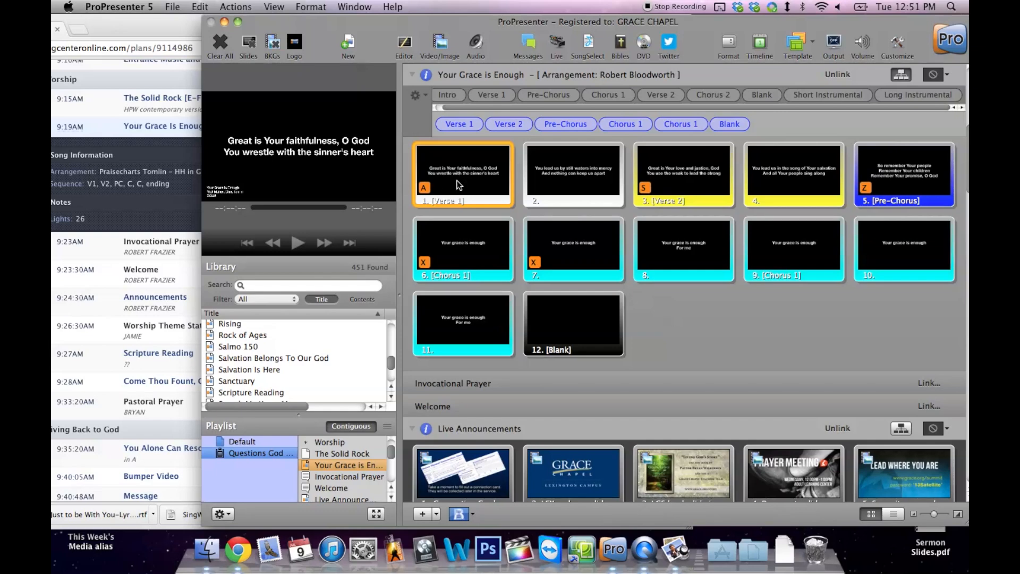
{"action": "key", "text": "Right"}
{"action": "key", "text": "Right"}
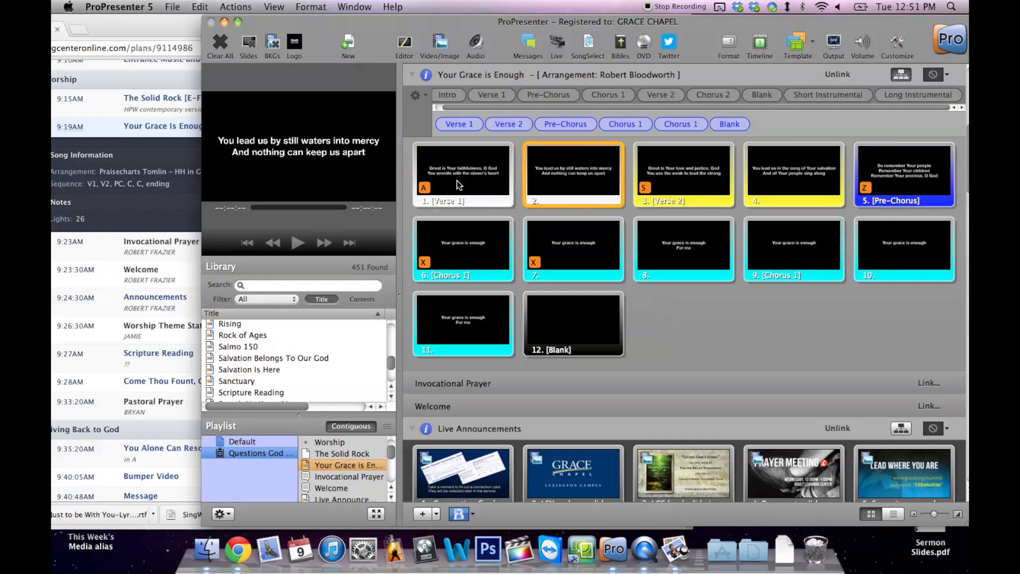
{"action": "key", "text": "Right"}
{"action": "key", "text": "Right"}
{"action": "key", "text": "Right"}
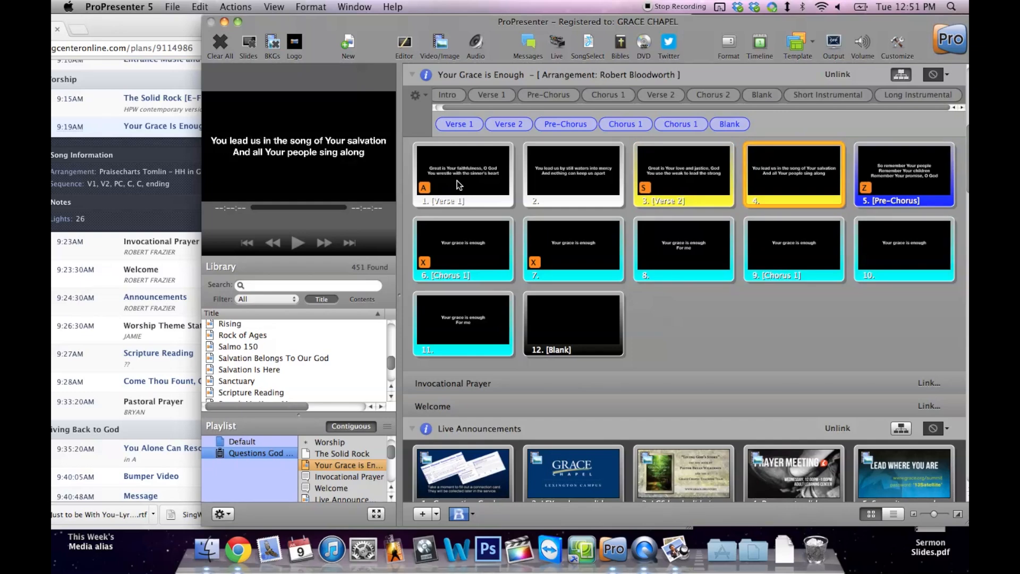
{"action": "key", "text": "Right"}
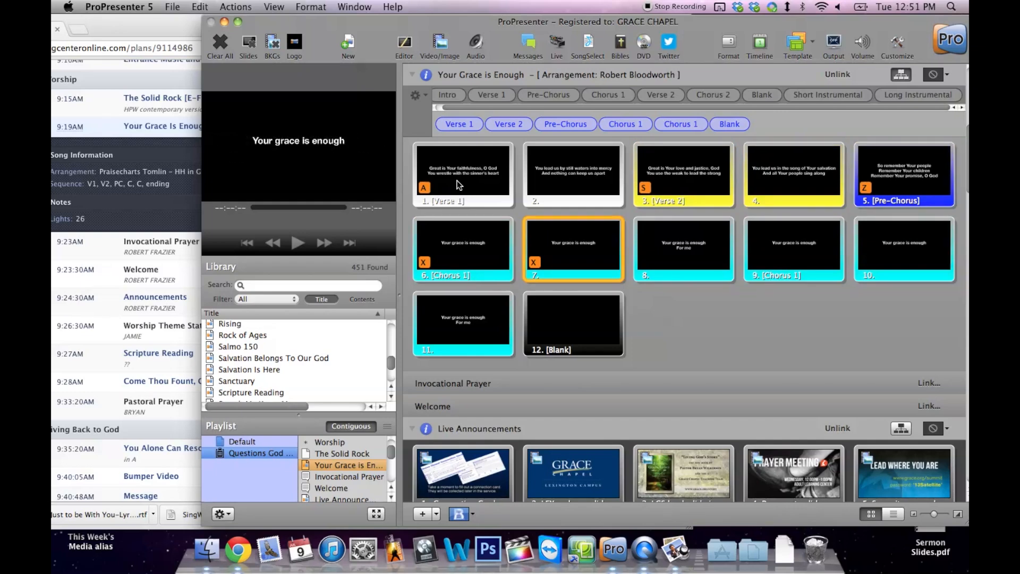
{"action": "key", "text": "Right"}
{"action": "key", "text": "Right"}
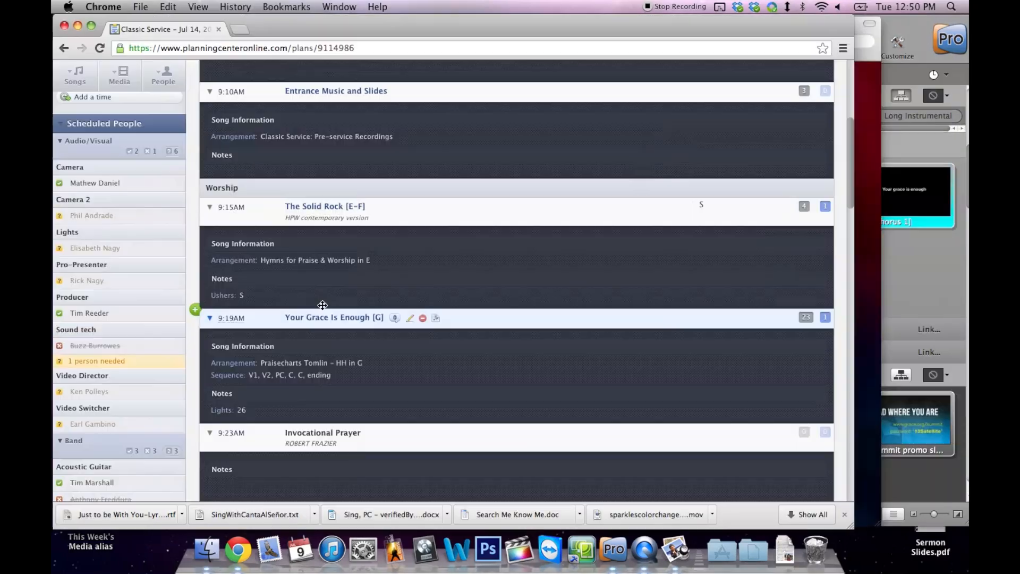
- In the Planning Center plan, collapse all item details and expand only those of "Your Grace Is Enough"
{"action": "scroll", "coordinate": [323, 305], "scroll_direction": "up", "scroll_amount": 1}
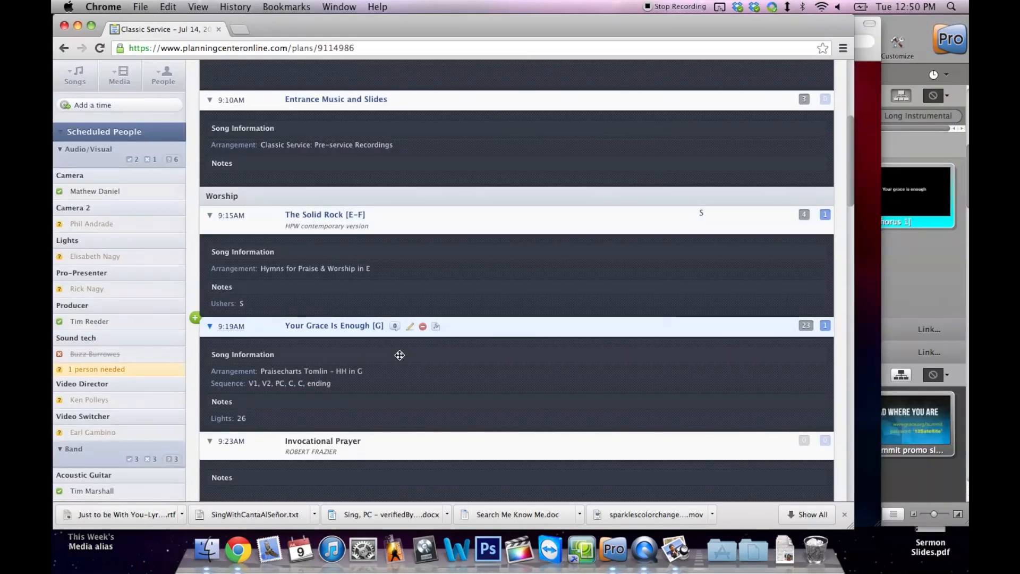
{"action": "scroll", "coordinate": [291, 228], "scroll_direction": "up", "scroll_amount": 6}
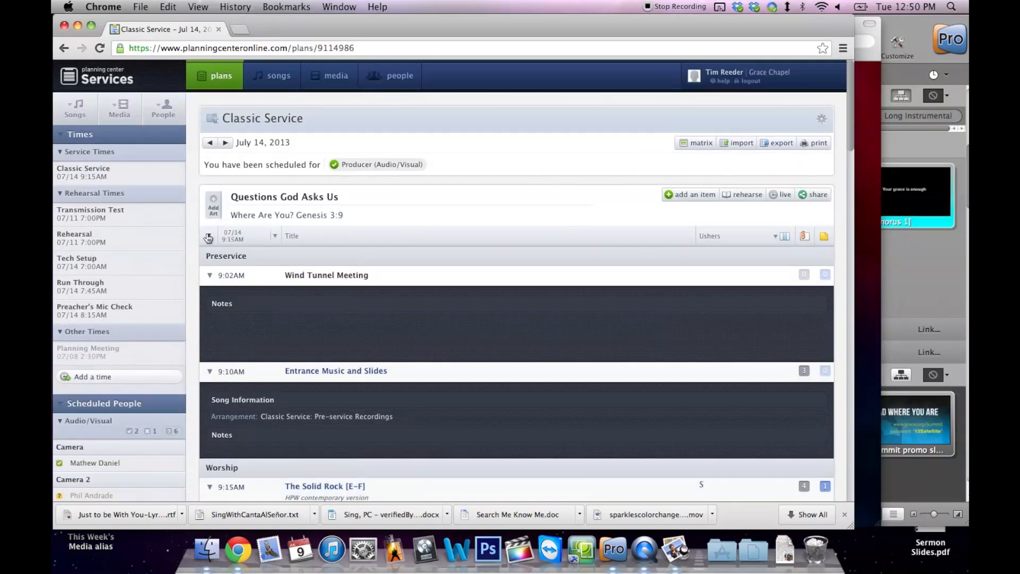
{"action": "left_click", "coordinate": [210, 236]}
{"action": "scroll", "coordinate": [329, 336], "scroll_direction": "down", "scroll_amount": 2}
{"action": "scroll", "coordinate": [329, 336], "scroll_direction": "down", "scroll_amount": 1}
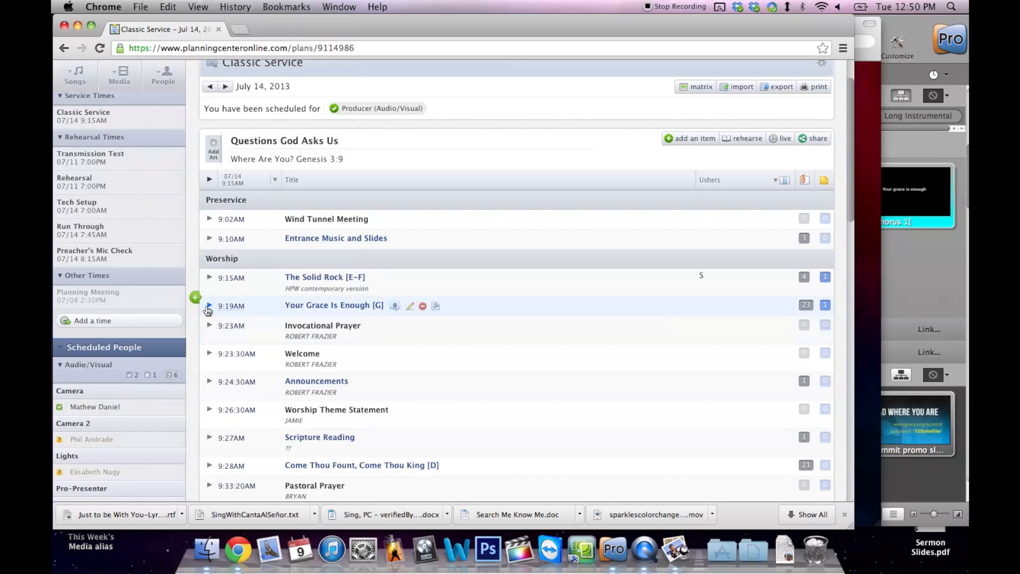
{"action": "left_click", "coordinate": [209, 305]}
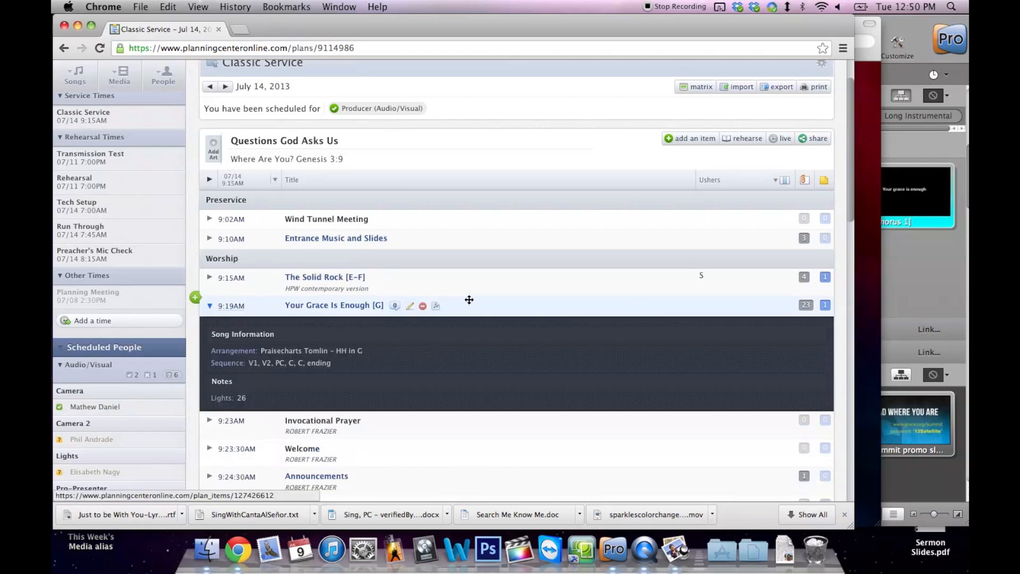
- Download the "Your Grace Is Enough - lyrics.pdf" arrangement attachment of the song and open the file
{"action": "left_click", "coordinate": [804, 306]}
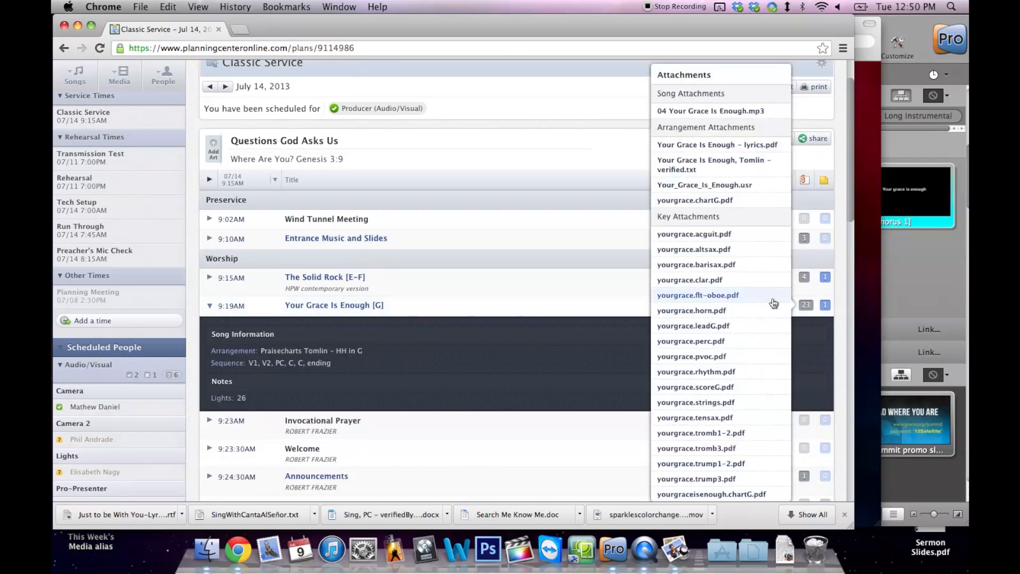
{"action": "left_click", "coordinate": [756, 147]}
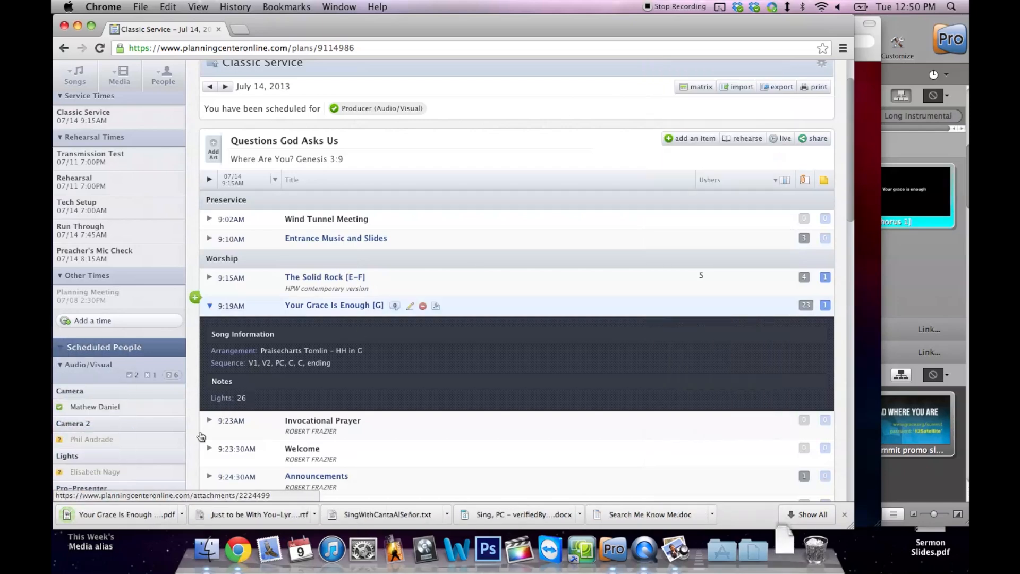
{"action": "left_click", "coordinate": [107, 516]}
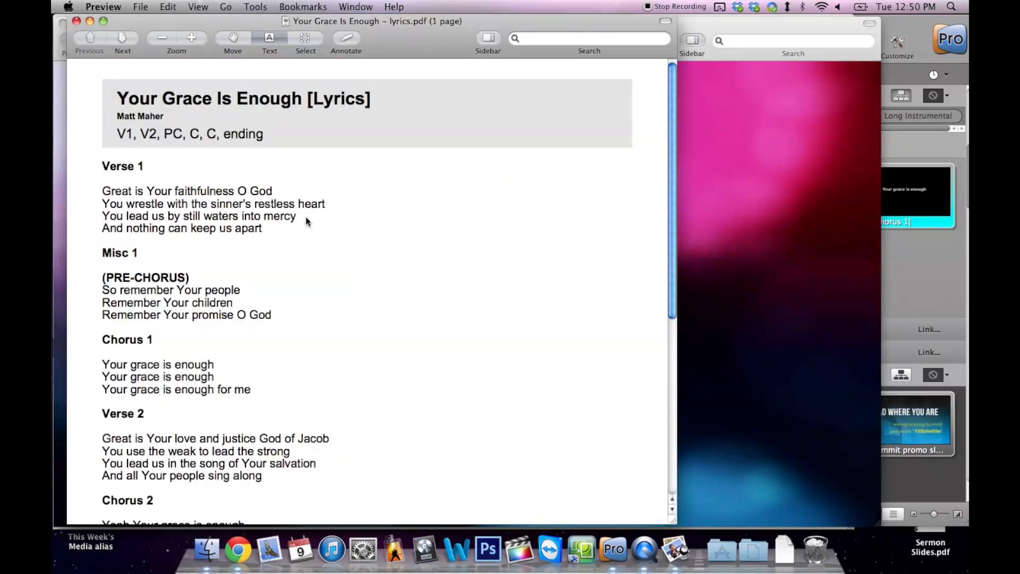
- Review the sequence and lyrics in the PDF from Verse 1 to the Ending section, and close it
{"action": "scroll", "coordinate": [305, 216], "scroll_direction": "down", "scroll_amount": 5}
{"action": "scroll", "coordinate": [306, 219], "scroll_direction": "down", "scroll_amount": 2}
{"action": "left_click_drag", "start_coordinate": [104, 310], "coordinate": [201, 348]}
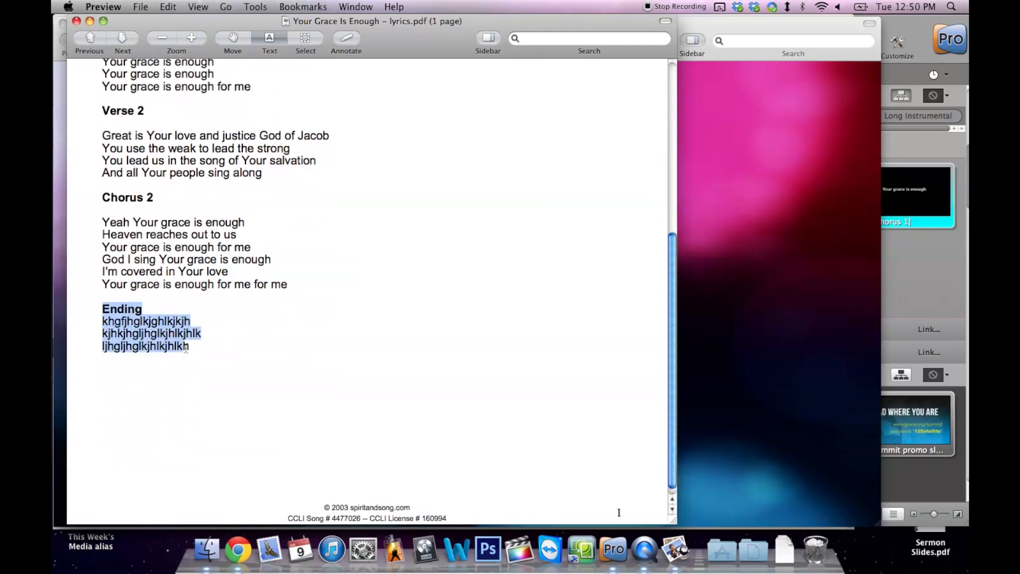
{"action": "left_click", "coordinate": [231, 359]}
{"action": "scroll", "coordinate": [231, 359], "scroll_direction": "up", "scroll_amount": 5}
{"action": "scroll", "coordinate": [319, 340], "scroll_direction": "up", "scroll_amount": 2}
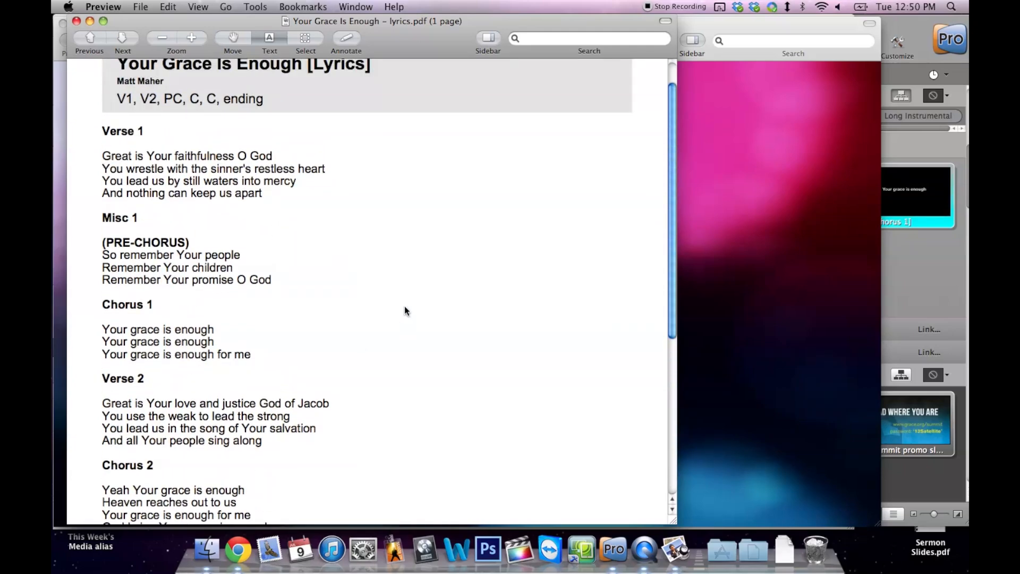
{"action": "scroll", "coordinate": [382, 232], "scroll_direction": "up", "scroll_amount": 2}
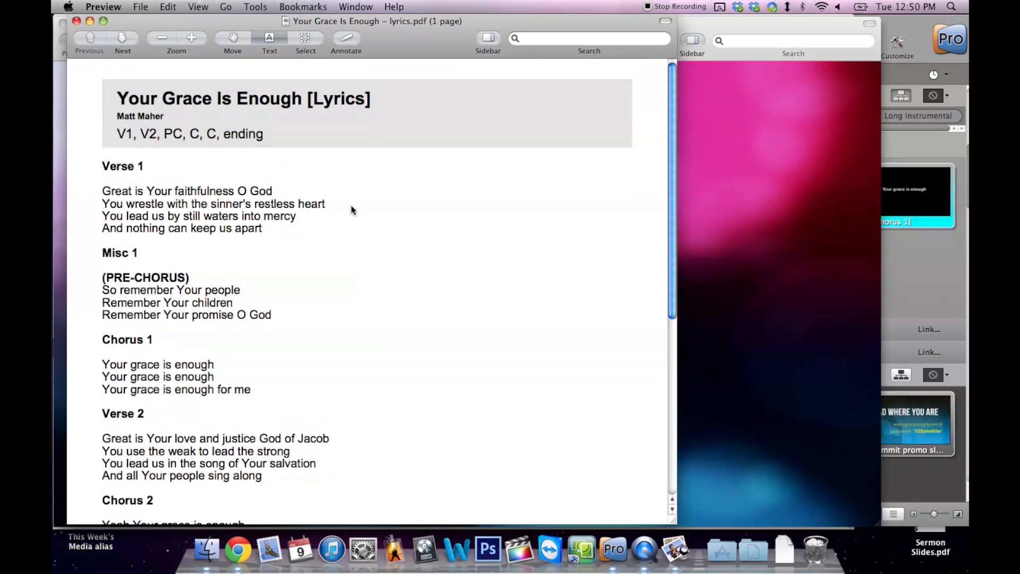
{"action": "left_click", "coordinate": [76, 21]}
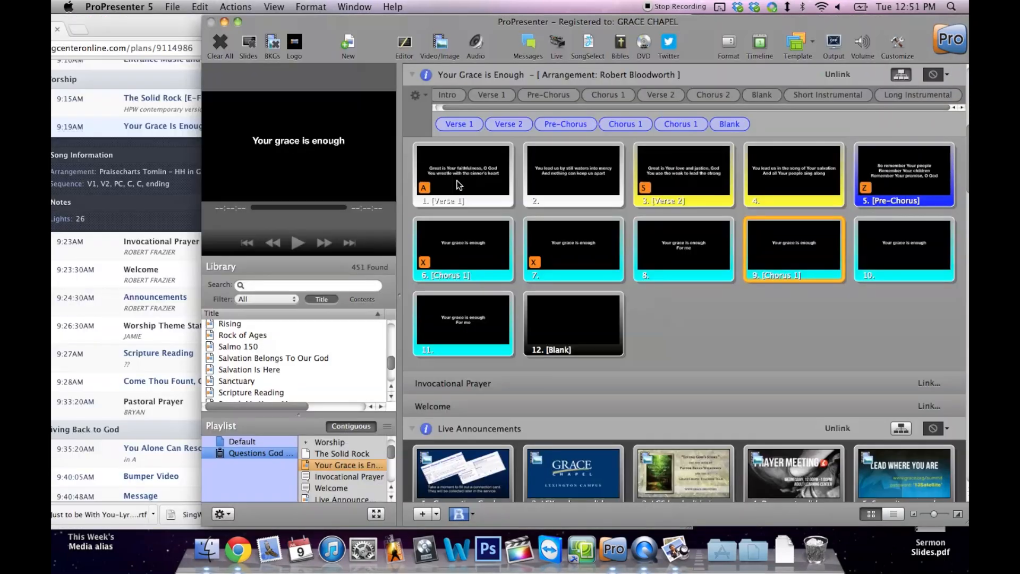
- Switch to the browser with the Classic Service plan and move its window further right on the desktop
{"action": "left_click", "coordinate": [183, 26]}
{"action": "left_click_drag", "start_coordinate": [436, 24], "coordinate": [709, 4]}
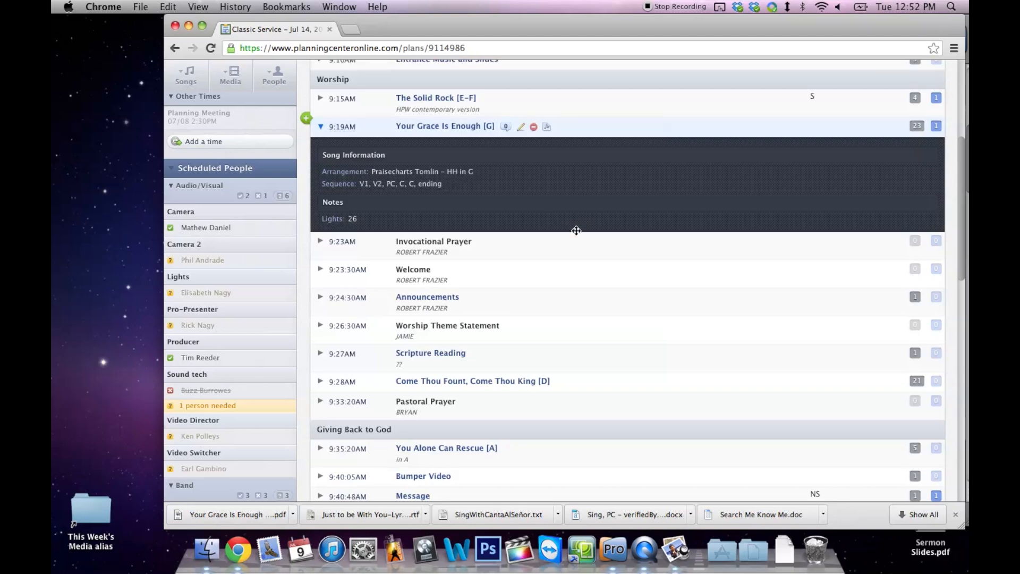